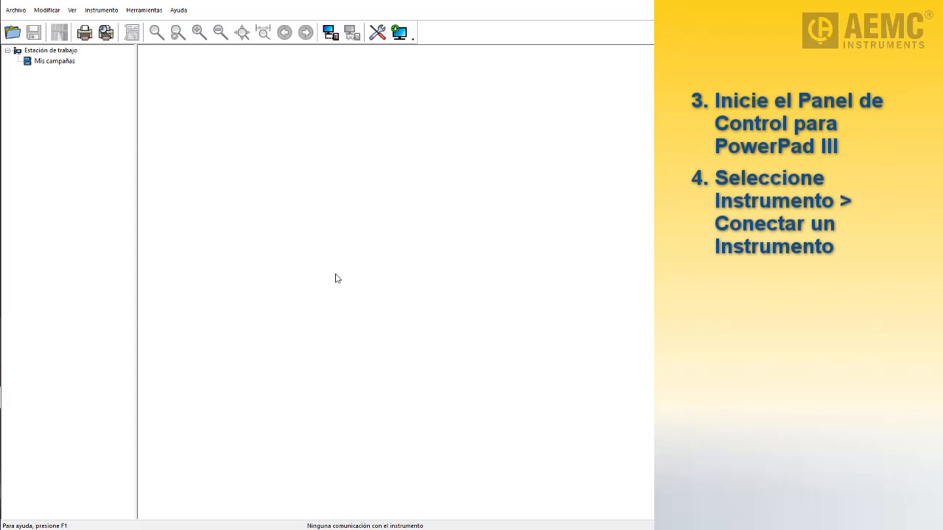
# Step: Connect the AEMC 8336 instrument over USB and finish the connection wizard
pyautogui.click(113, 14)
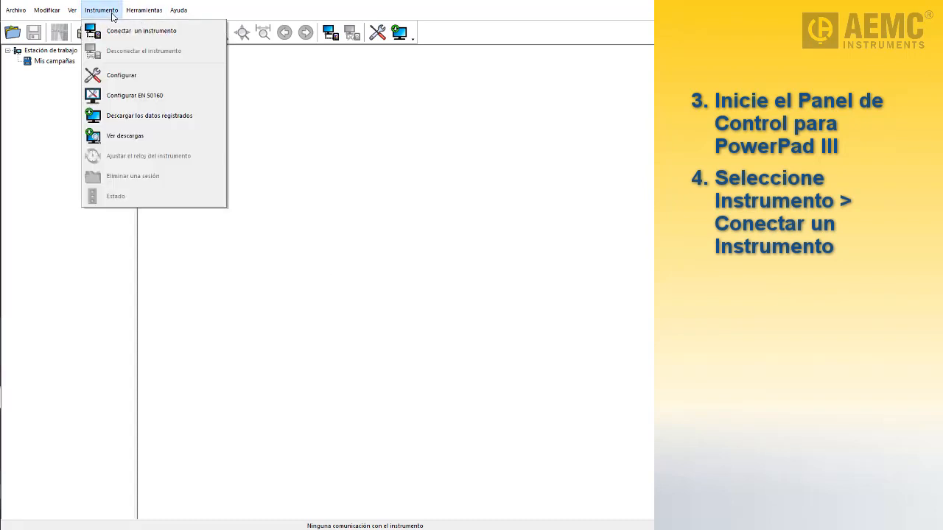
pyautogui.click(116, 31)
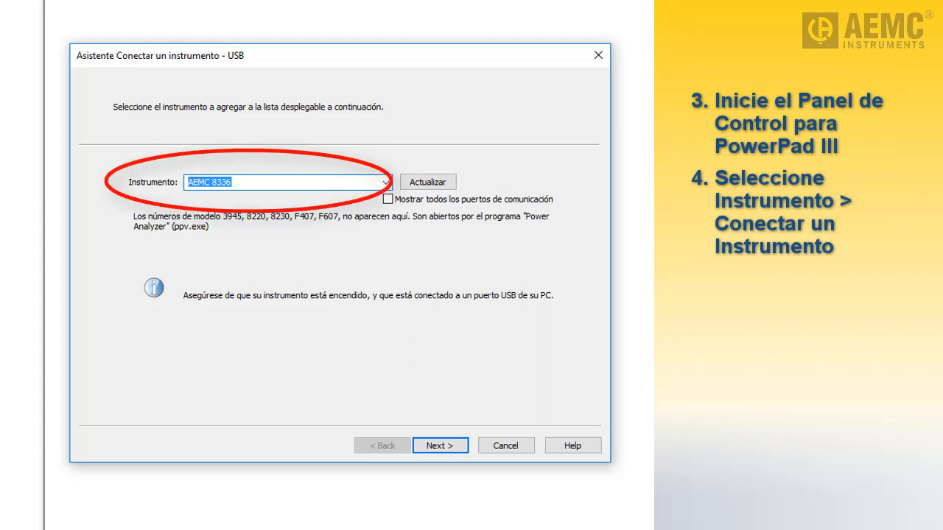
pyautogui.click(438, 447)
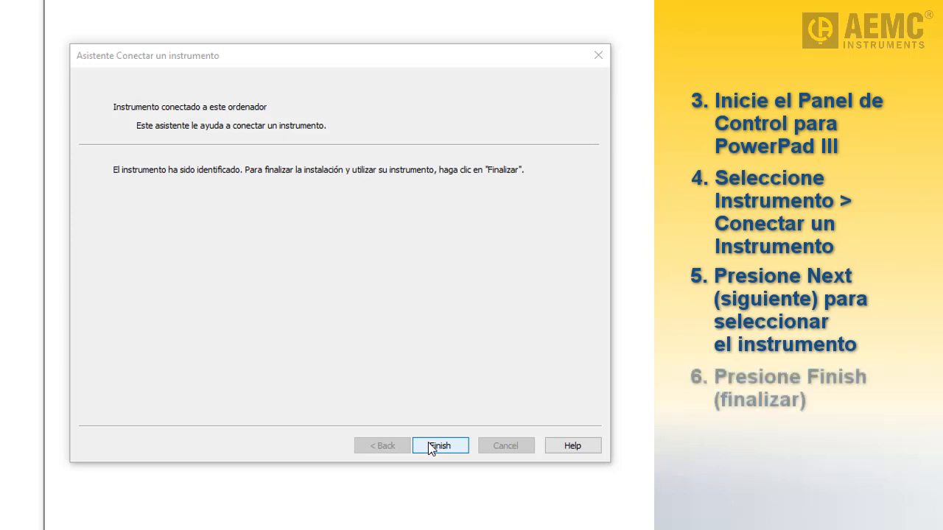
pyautogui.click(432, 446)
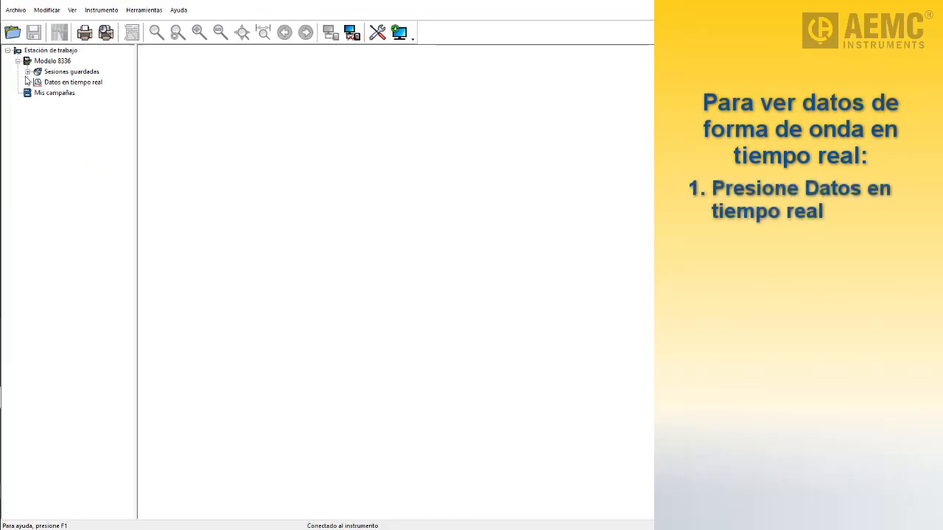
# Step: Display the instrument's real-time waveform data, view its parameter summary table, and return to the waveform view
pyautogui.click(46, 83)
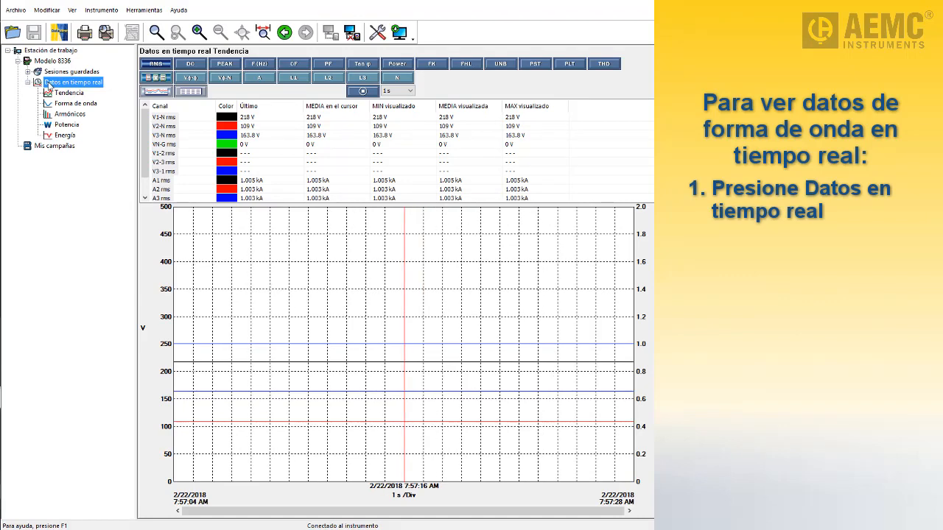
pyautogui.click(59, 104)
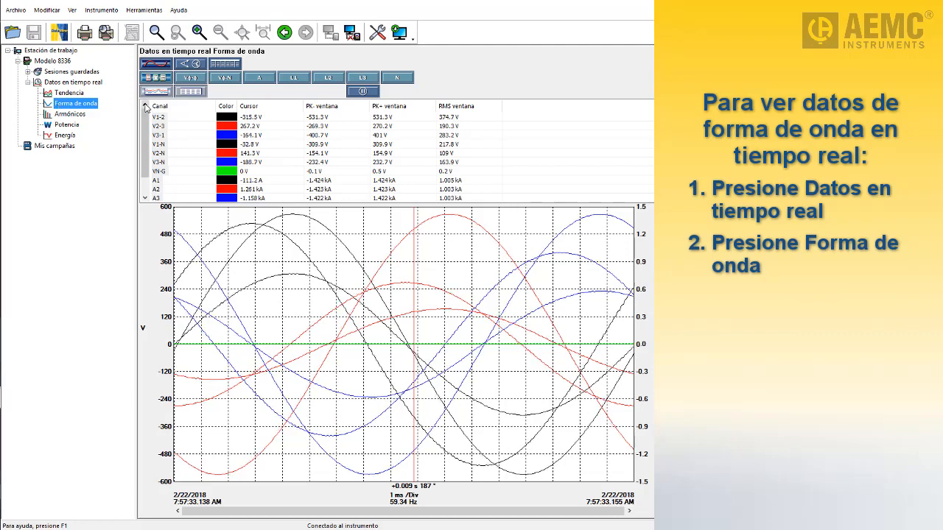
pyautogui.click(152, 66)
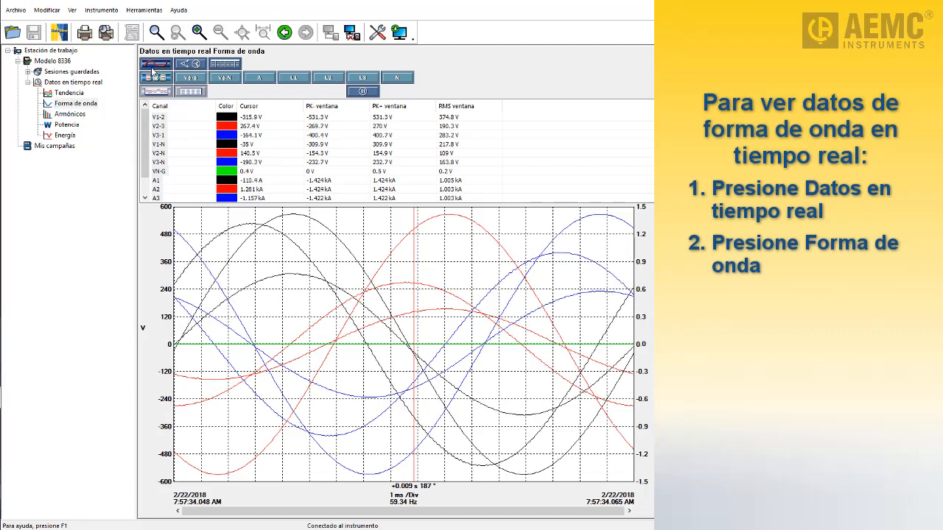
pyautogui.click(224, 64)
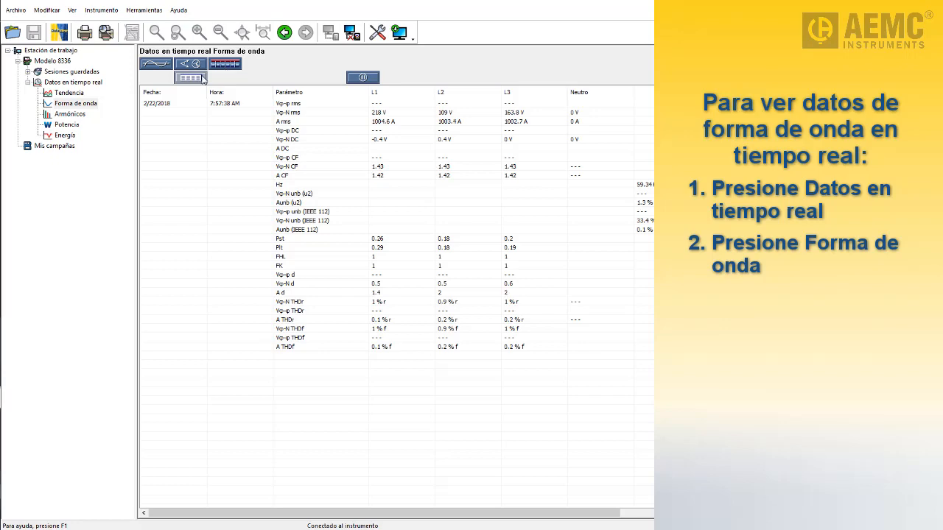
pyautogui.click(158, 66)
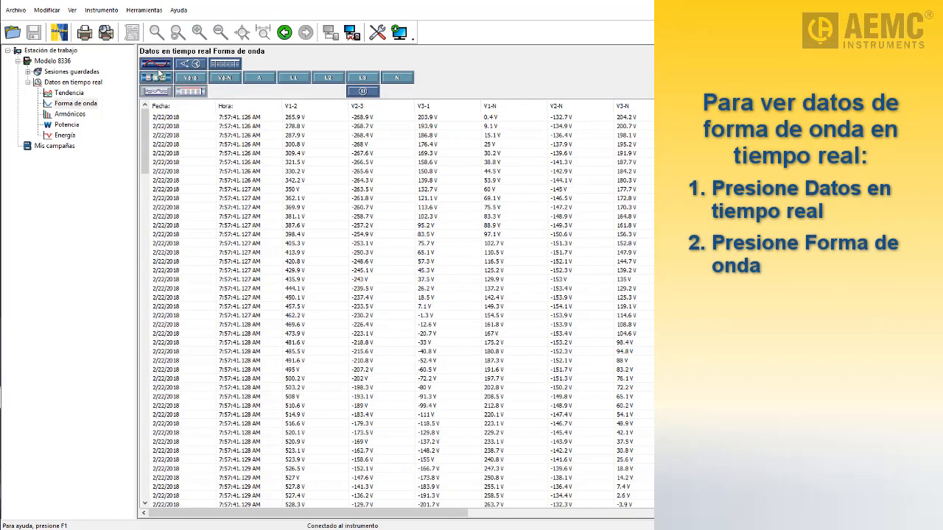
# Step: View the real-time waveforms of L1 and L2 separately, pause the acquisition, and switch to the phasor view
pyautogui.click(293, 78)
pyautogui.click(328, 78)
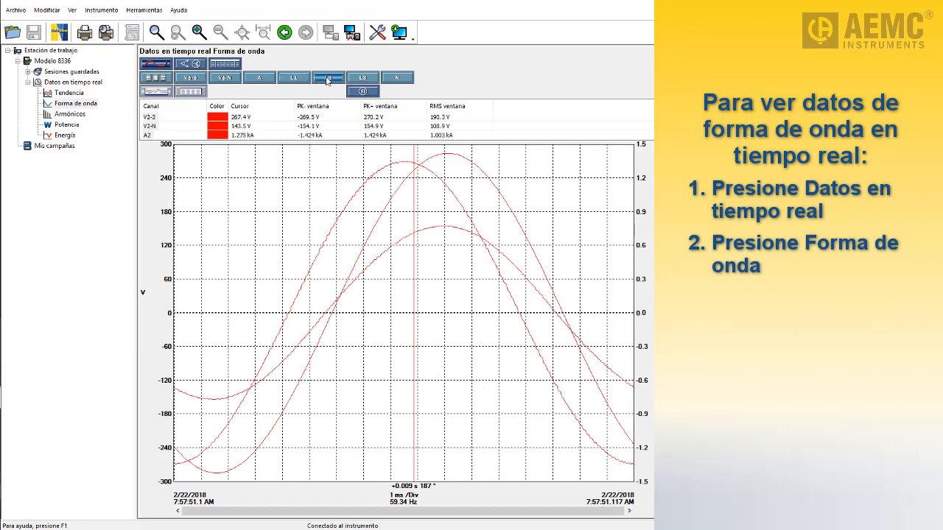
pyautogui.click(362, 92)
pyautogui.click(190, 64)
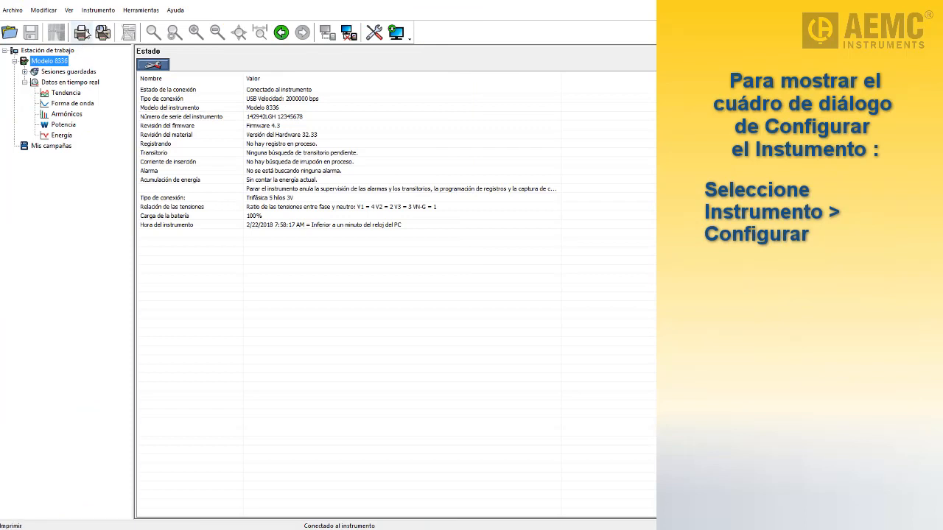
# Step: Open the connected instrument's configuration and show its recording settings (Registros)
pyautogui.click(92, 11)
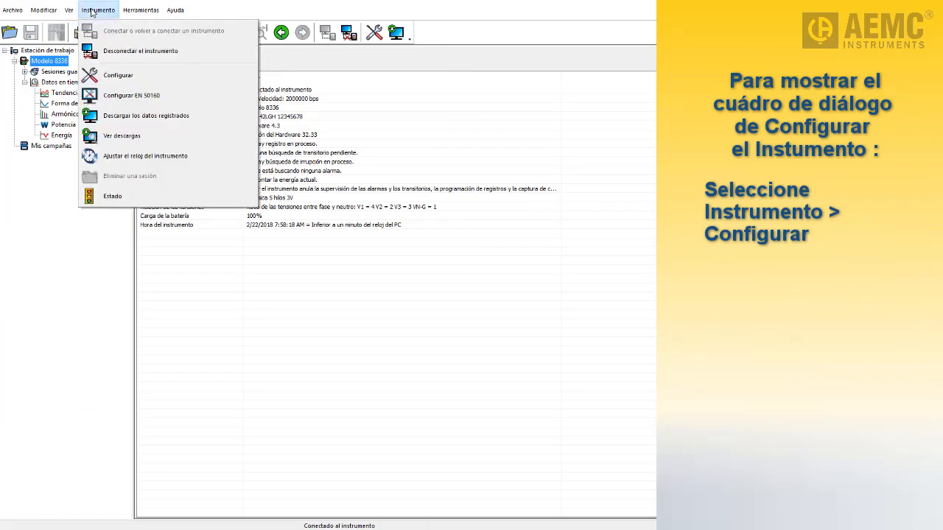
pyautogui.click(114, 77)
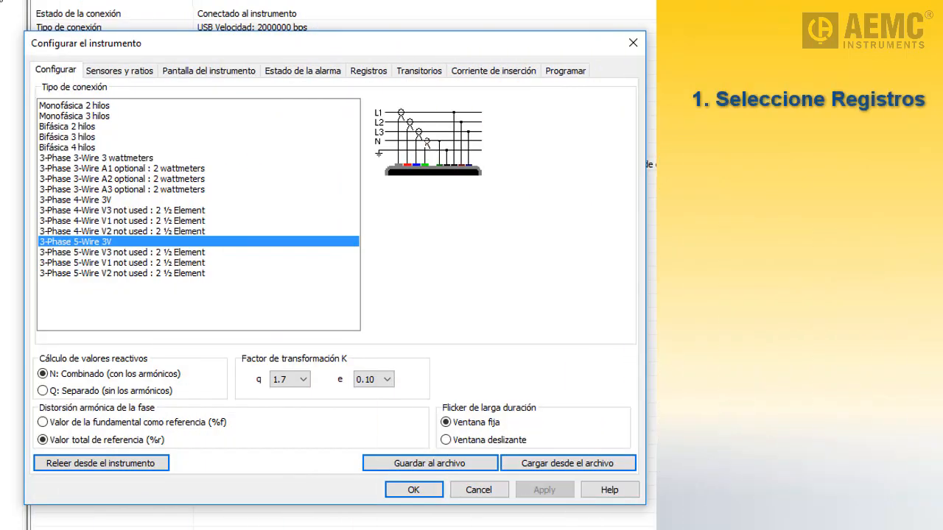
pyautogui.click(364, 72)
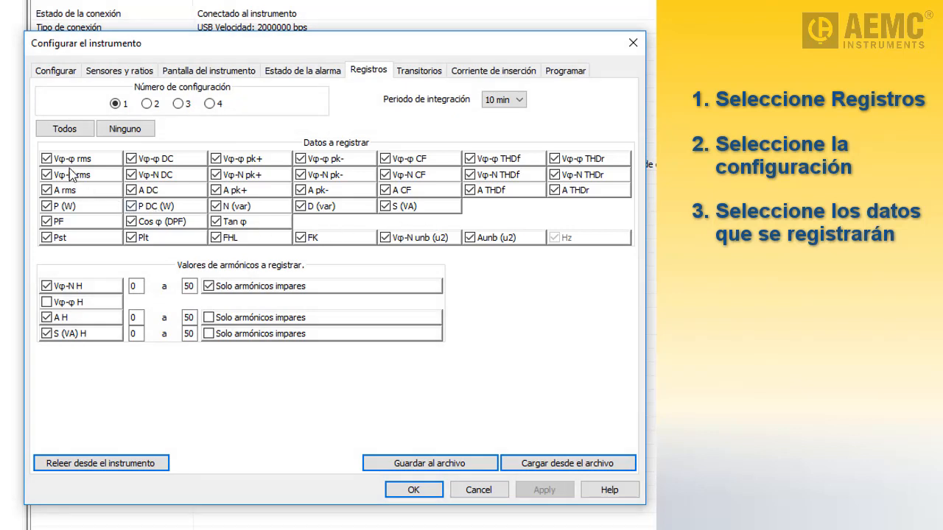
# Step: Try excluding Vφ-φ rms, Vφ-N rms and then all data from configuration 1, finishing with all recording data selected
pyautogui.click(48, 161)
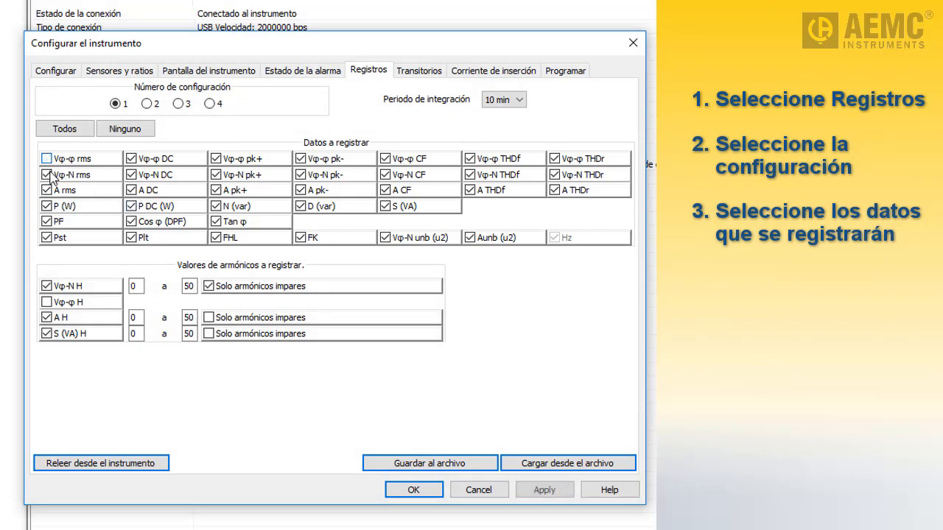
pyautogui.click(52, 181)
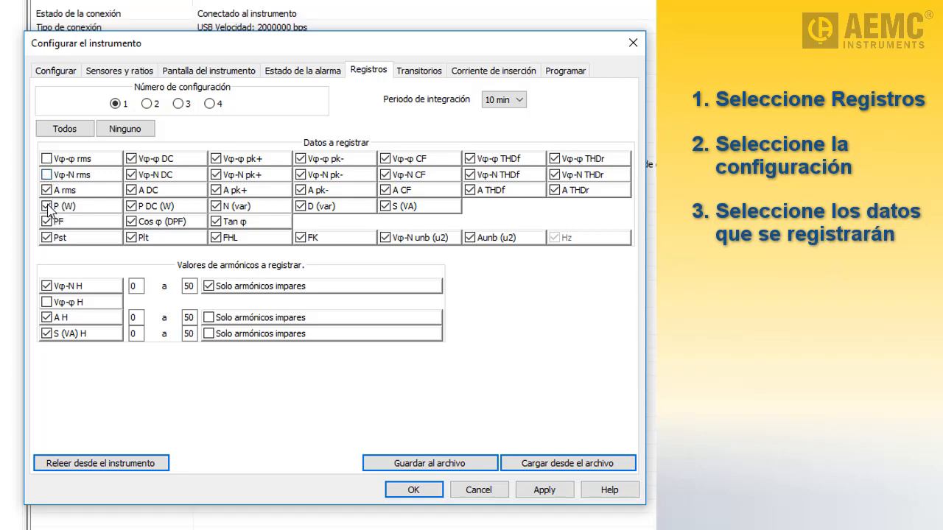
pyautogui.click(71, 133)
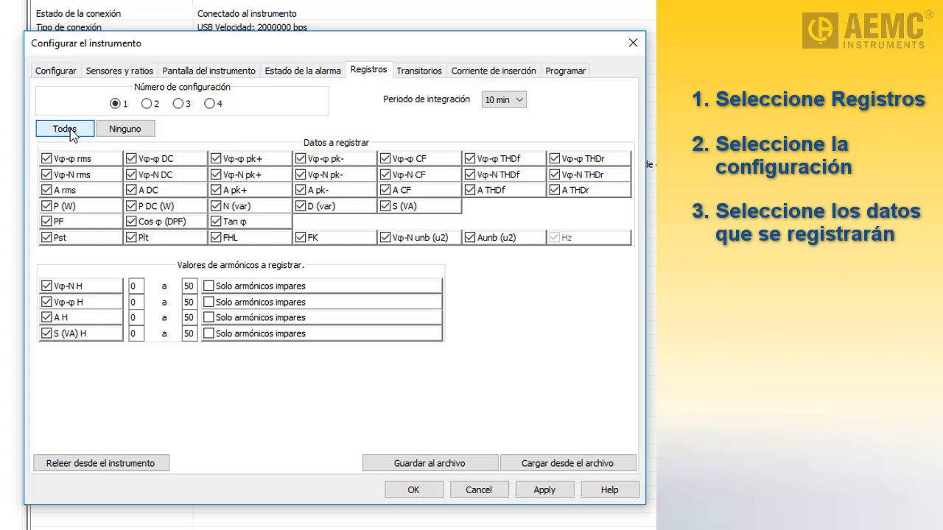
pyautogui.click(125, 133)
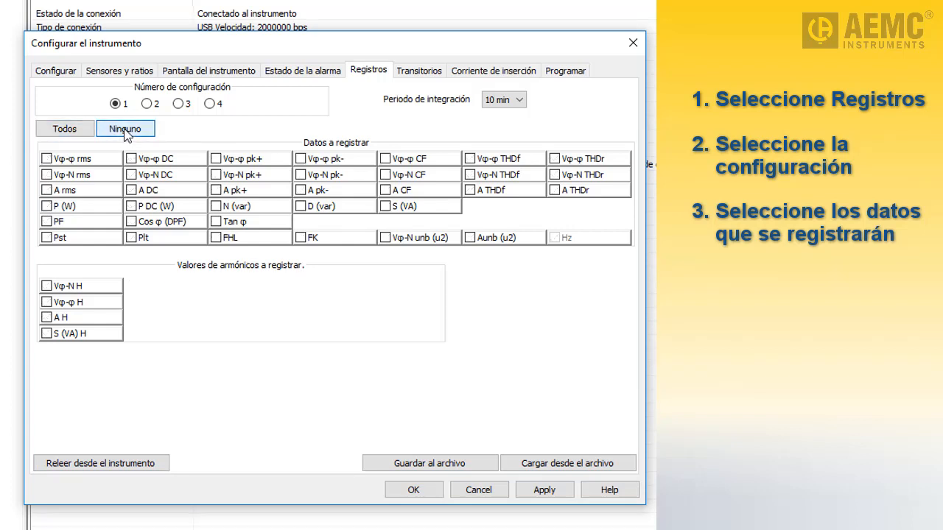
pyautogui.click(64, 132)
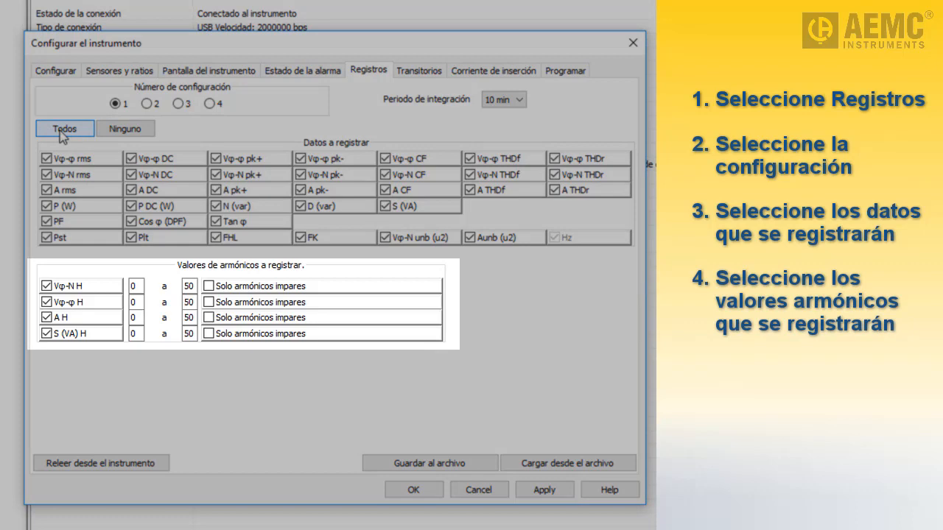
# Step: Try excluding the Vφ-N H, Vφ-φ H and S (VA) H harmonics from recording, and include them again
pyautogui.click(46, 286)
pyautogui.click(46, 302)
pyautogui.click(46, 333)
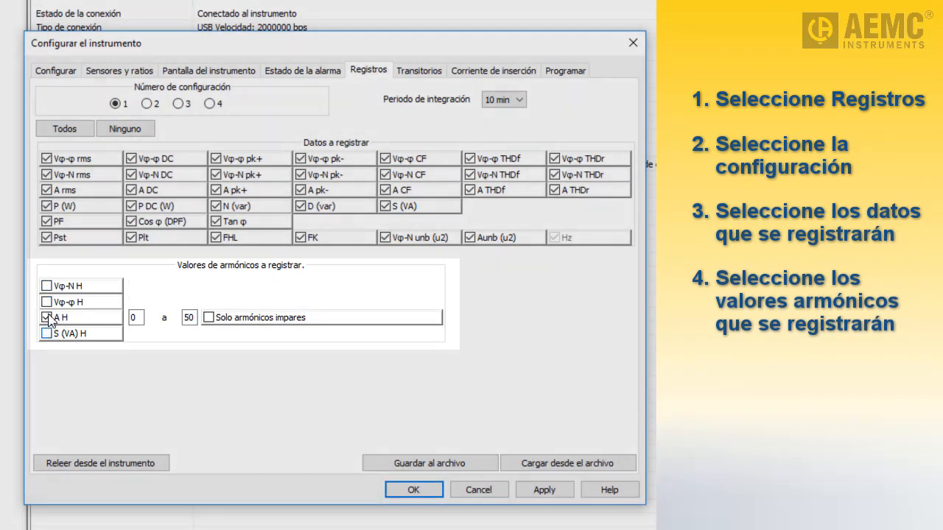
pyautogui.click(46, 302)
pyautogui.click(46, 286)
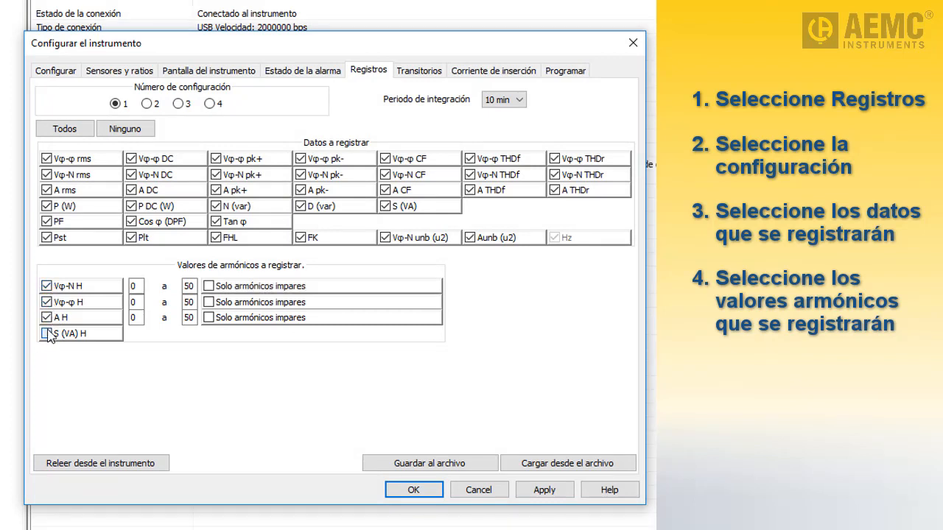
pyautogui.click(46, 333)
# Step: Exclude the A H harmonics from recording, and limit Vφ-N H and S (VA) H to odd harmonics only
pyautogui.click(47, 317)
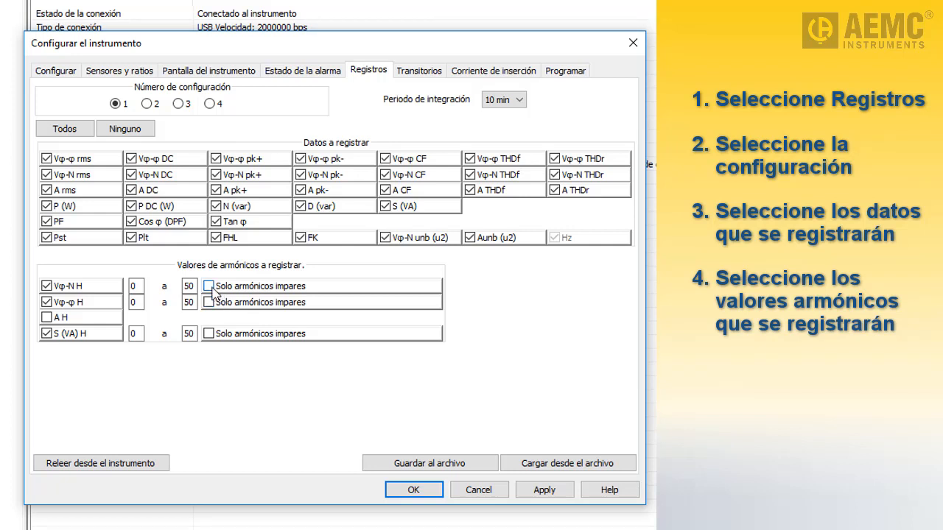
pyautogui.click(210, 288)
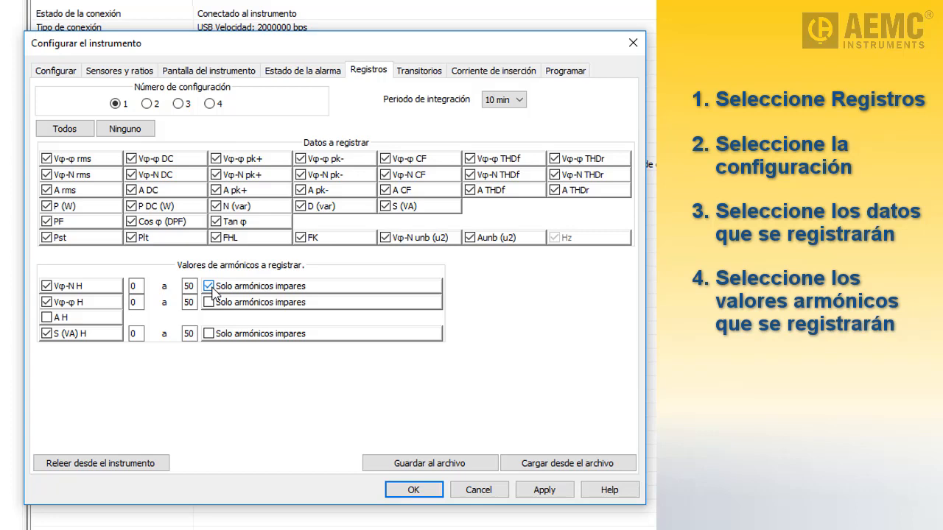
pyautogui.click(210, 334)
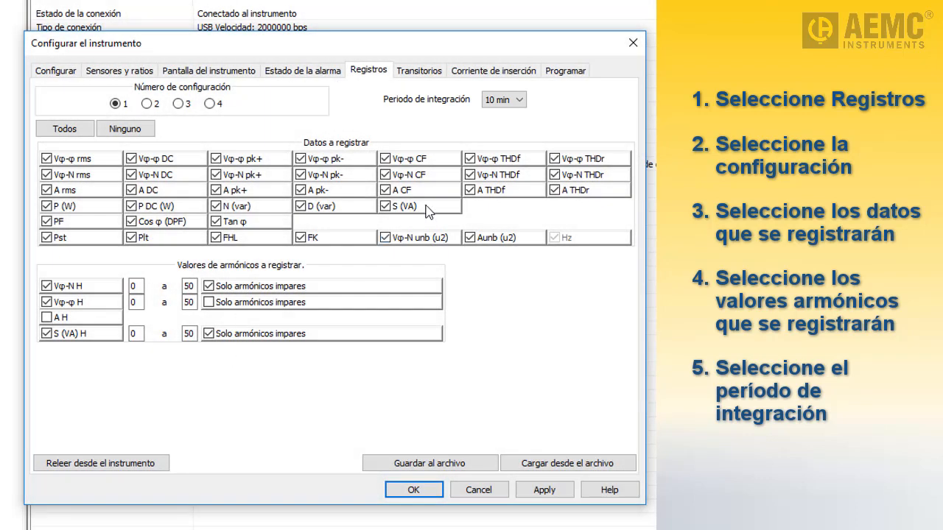
# Step: Review the available integration periods for recording and the transient and inrush current settings
pyautogui.click(518, 101)
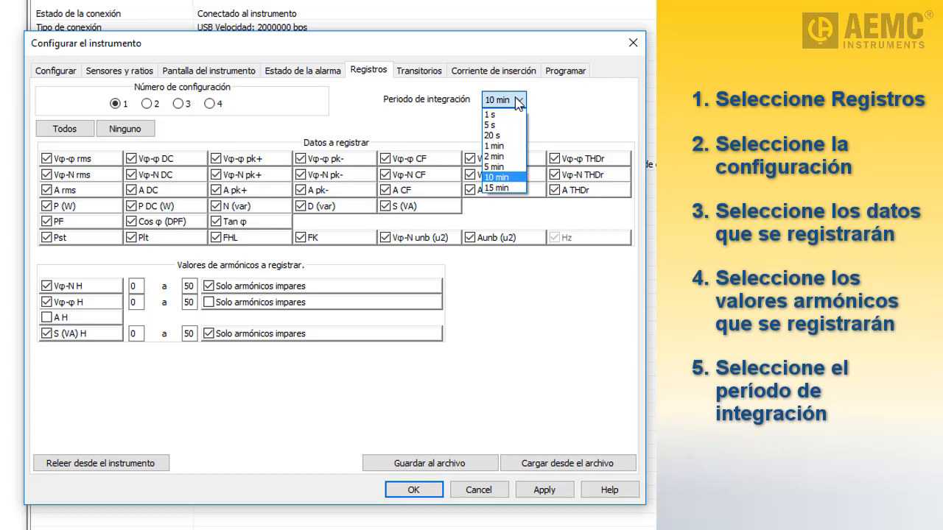
pyautogui.click(424, 69)
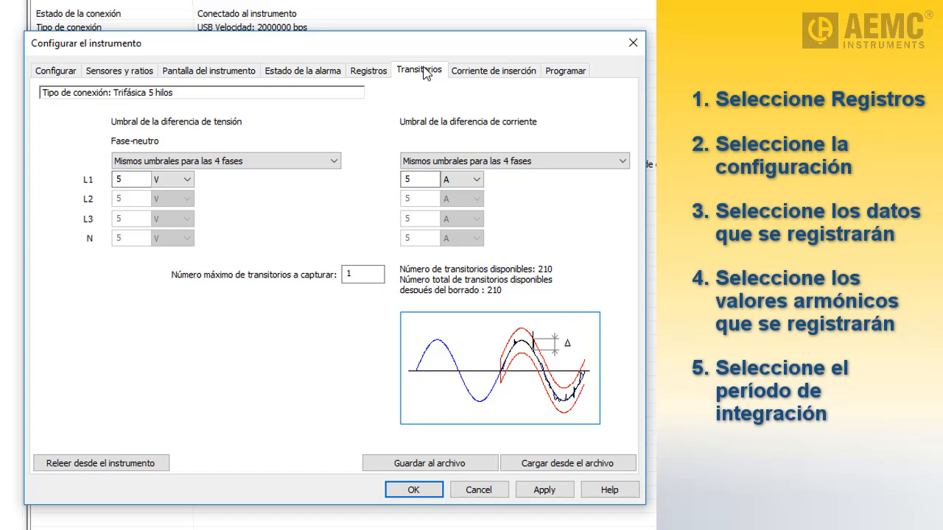
pyautogui.click(474, 78)
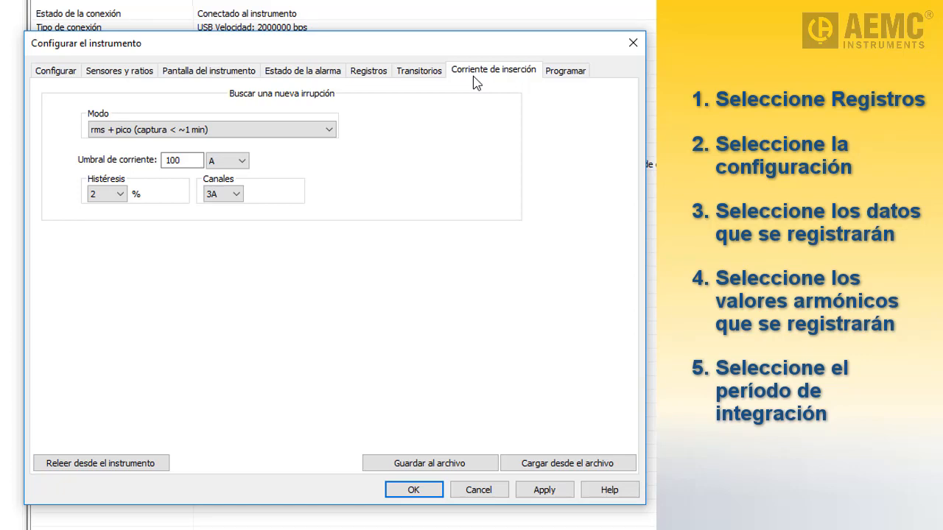
# Step: Set the instrument's clock to 2/22/2018, 8:00:59 AM in the scheduling settings
pyautogui.click(564, 74)
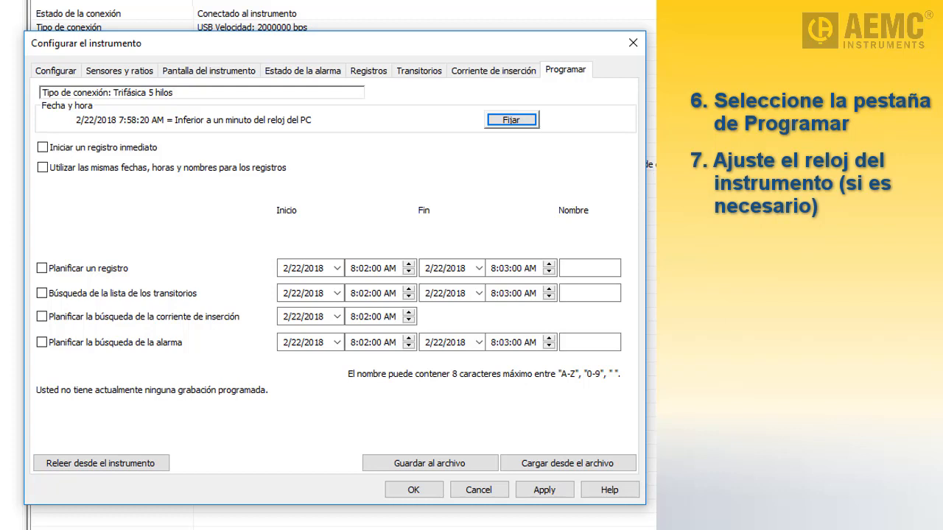
pyautogui.click(513, 121)
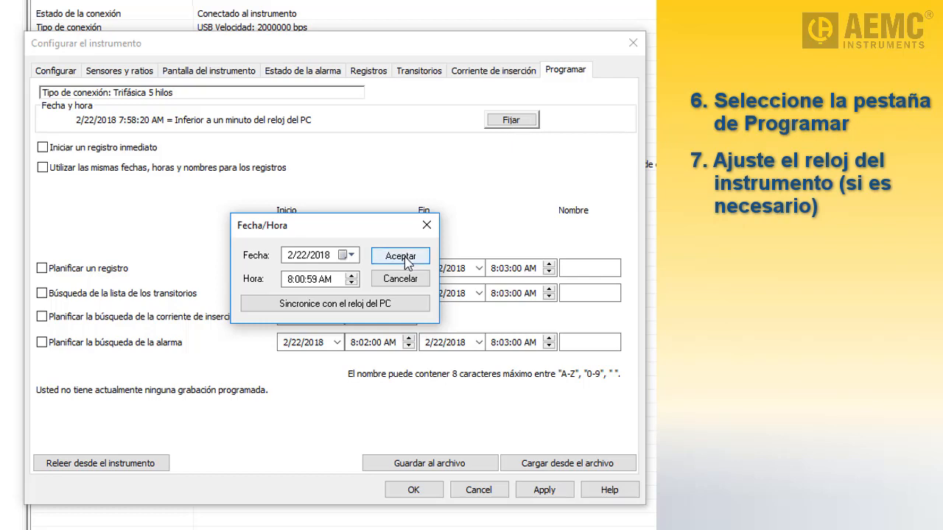
pyautogui.click(400, 256)
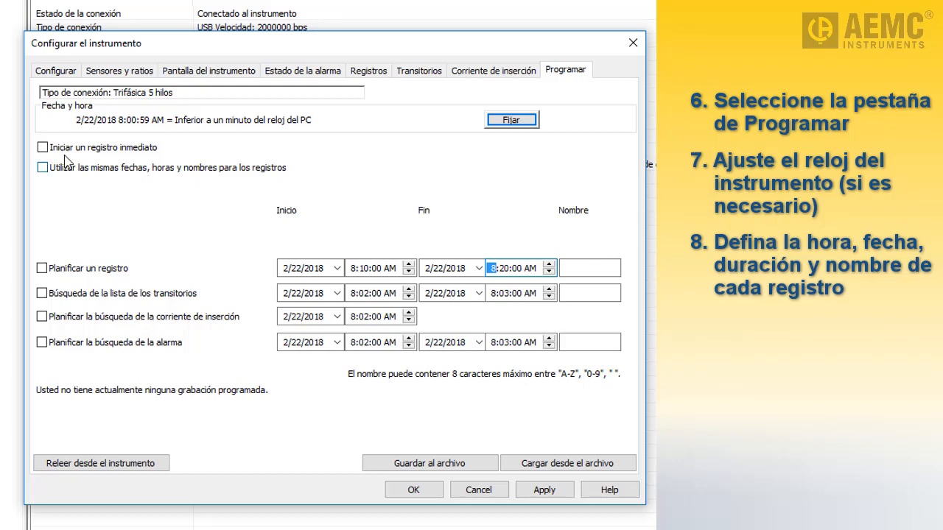
# Step: Try the immediate recording option, review its available durations, and turn the option off again
pyautogui.click(43, 148)
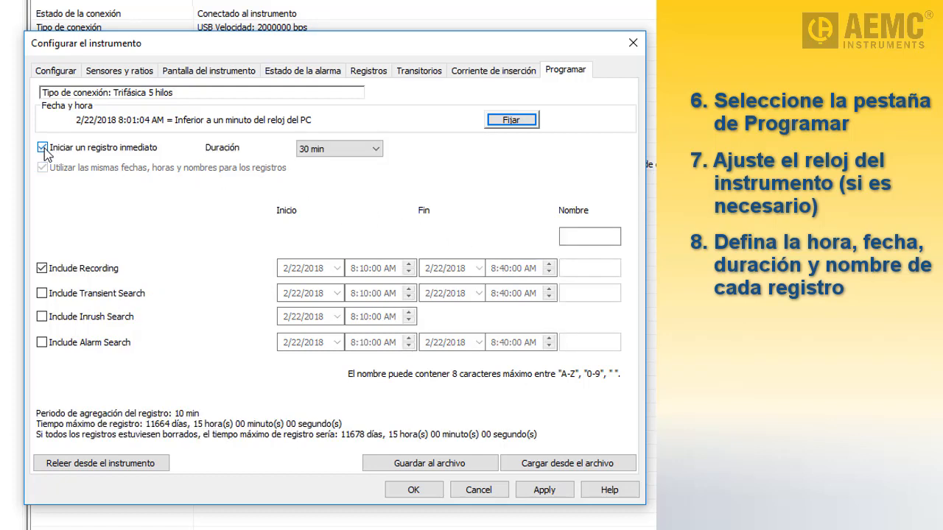
pyautogui.click(375, 152)
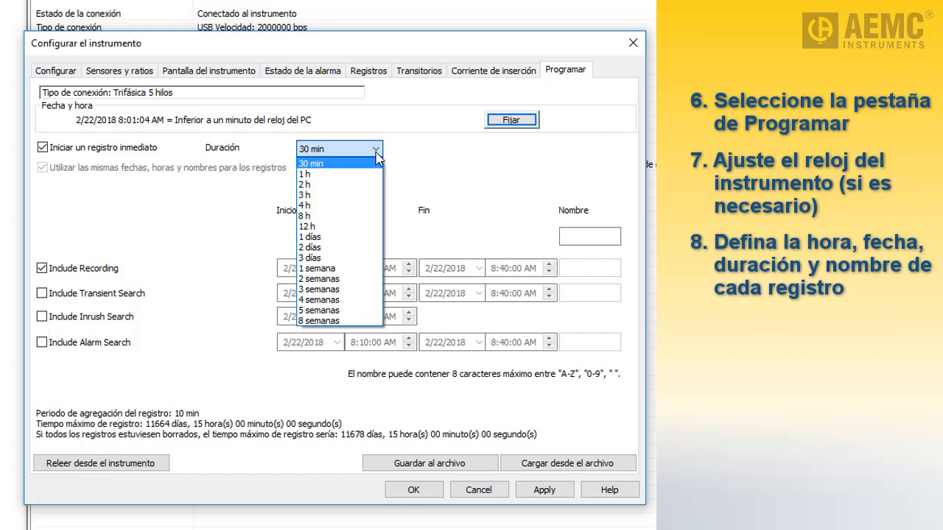
pyautogui.click(475, 169)
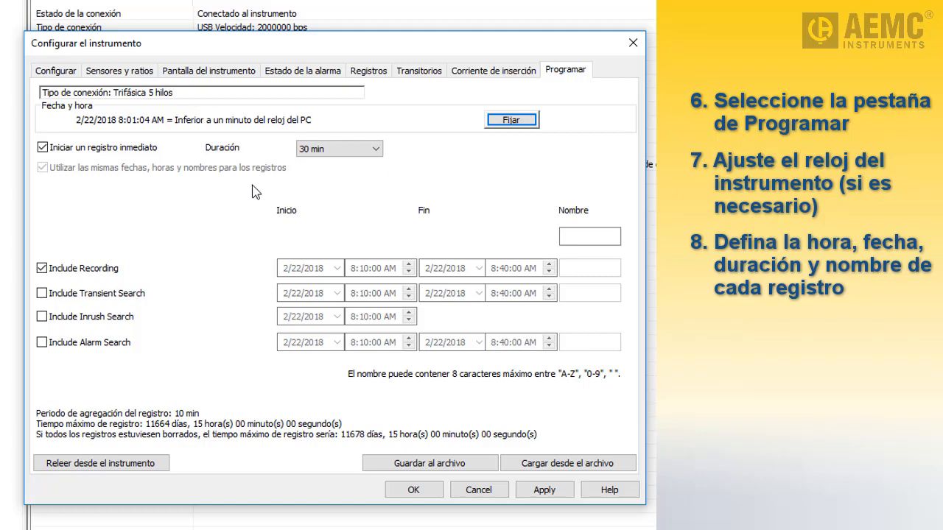
pyautogui.click(43, 147)
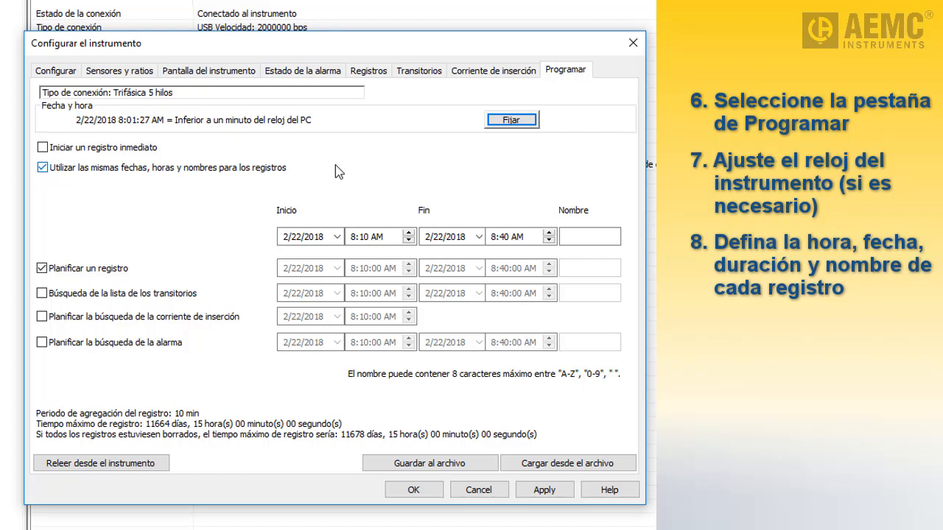
# Step: Review the shared start date and time for the recordings, and set their shared name to TEST1
pyautogui.click(337, 237)
pyautogui.click(338, 237)
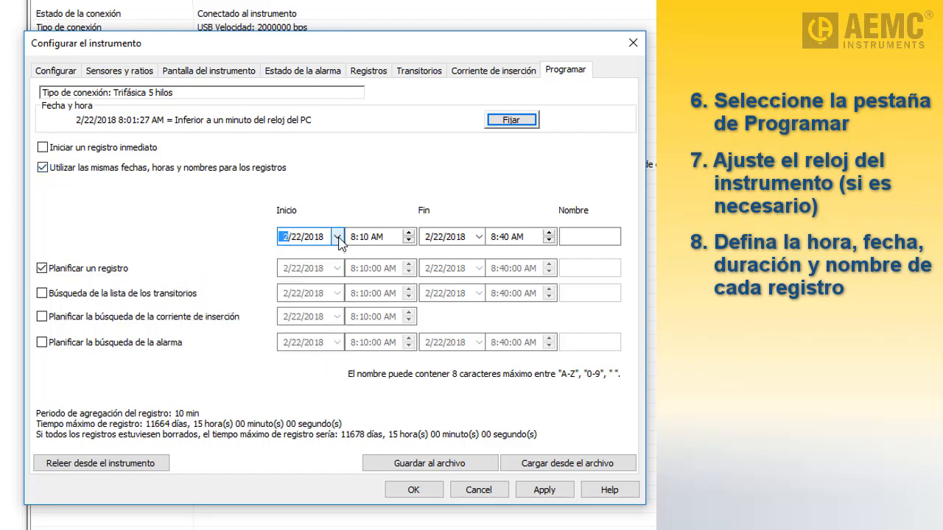
pyautogui.click(410, 240)
pyautogui.click(409, 230)
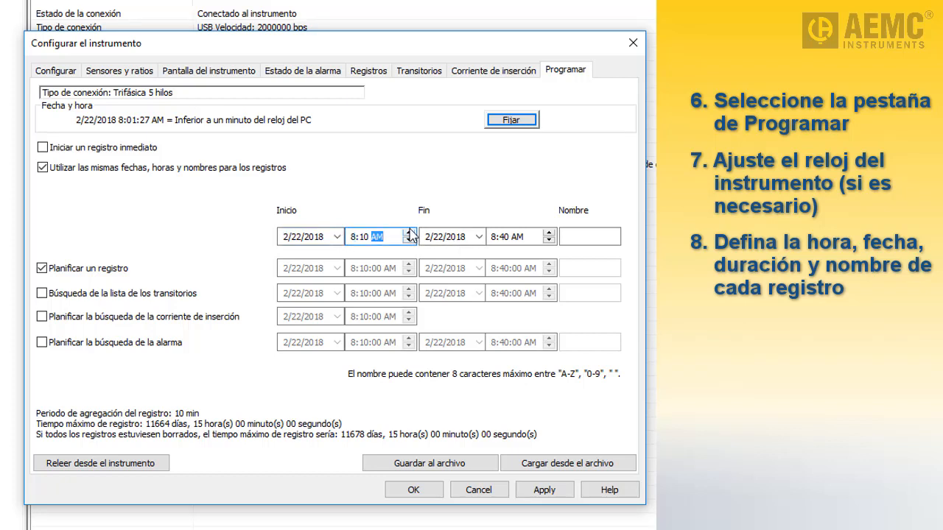
pyautogui.click(564, 234)
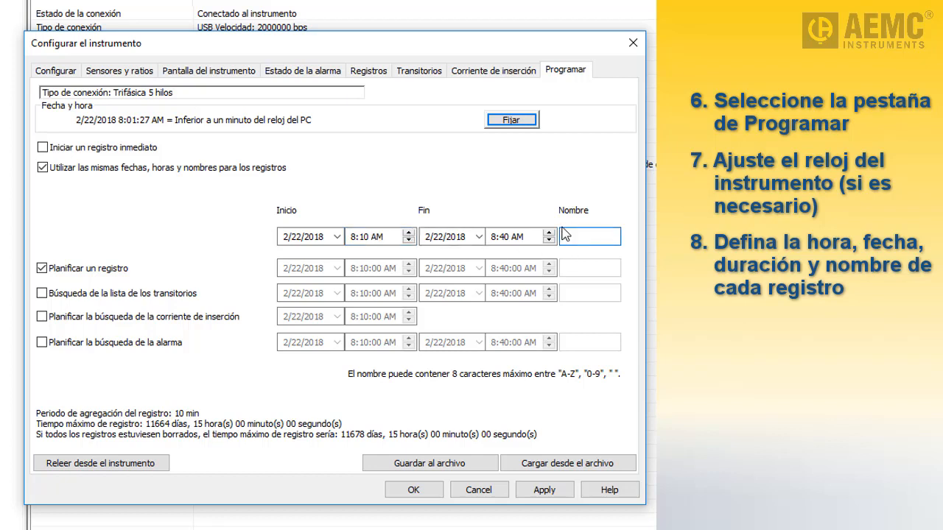
pyautogui.write('TEST1')
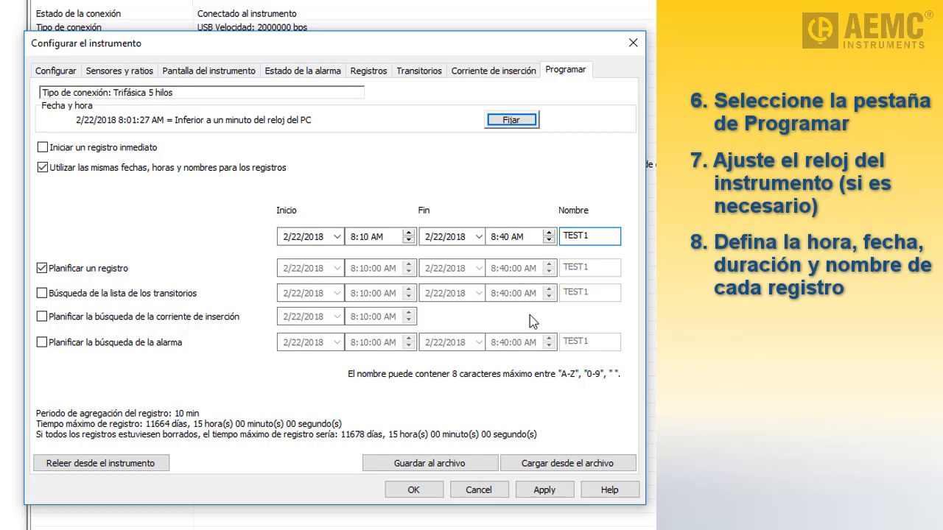
# Step: Stop using the same dates, times and names for all recordings, and enable the transient and inrush current searches
pyautogui.click(43, 168)
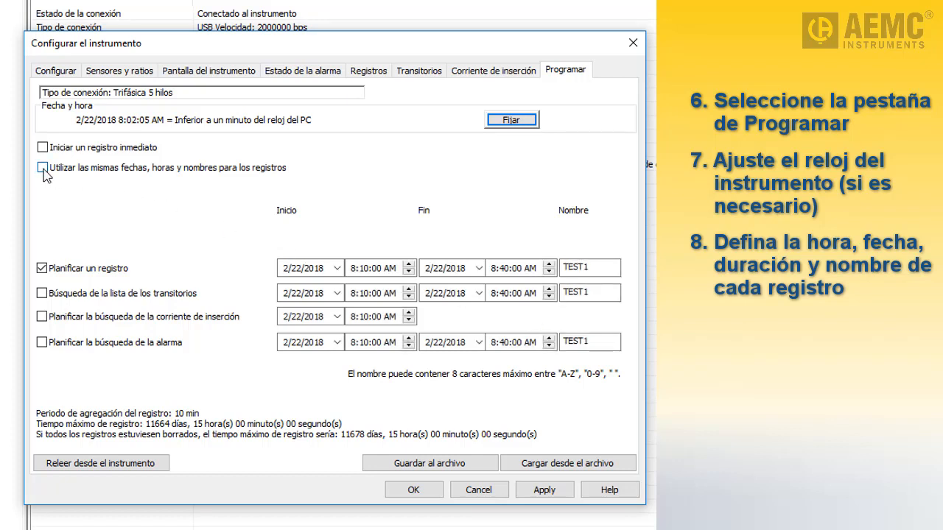
pyautogui.click(42, 294)
pyautogui.click(42, 317)
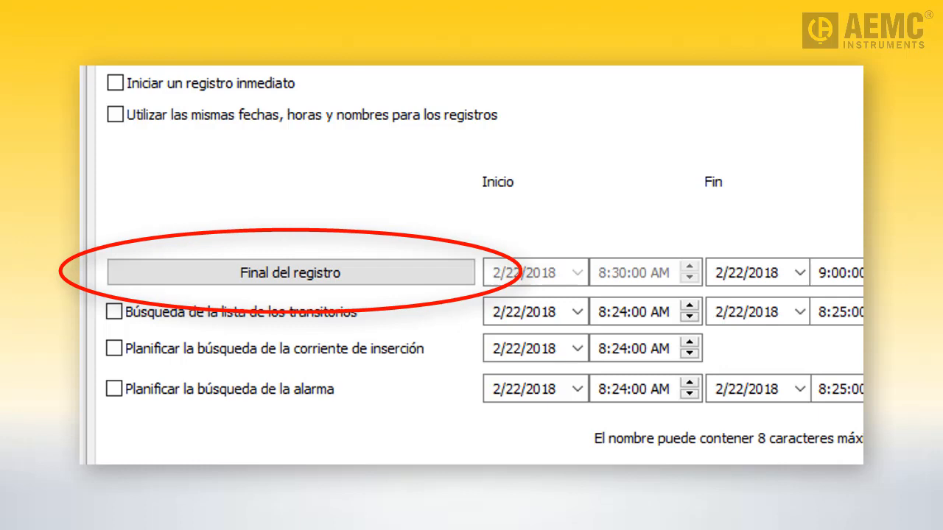
# Step: End the recording in progress on the instrument
pyautogui.click(350, 277)
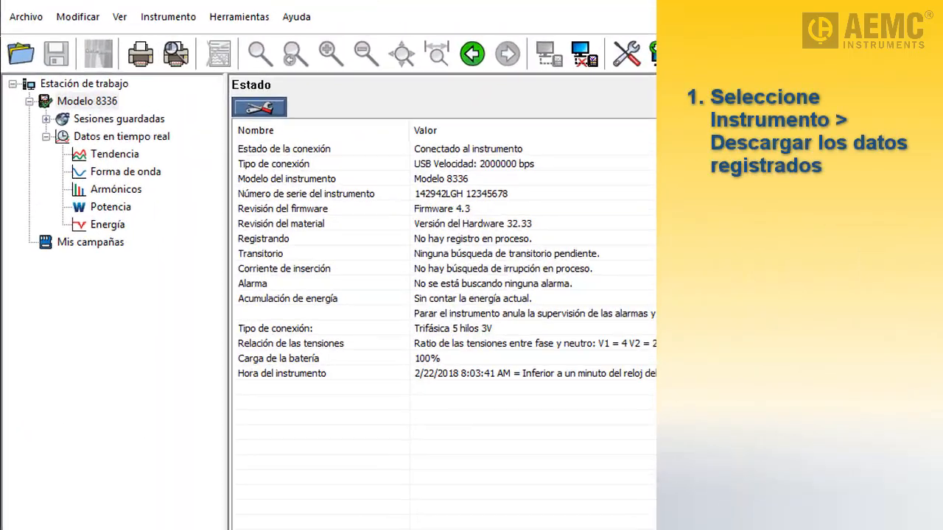
# Step: Download all recorded data from the instrument and close the downloads window
pyautogui.click(151, 20)
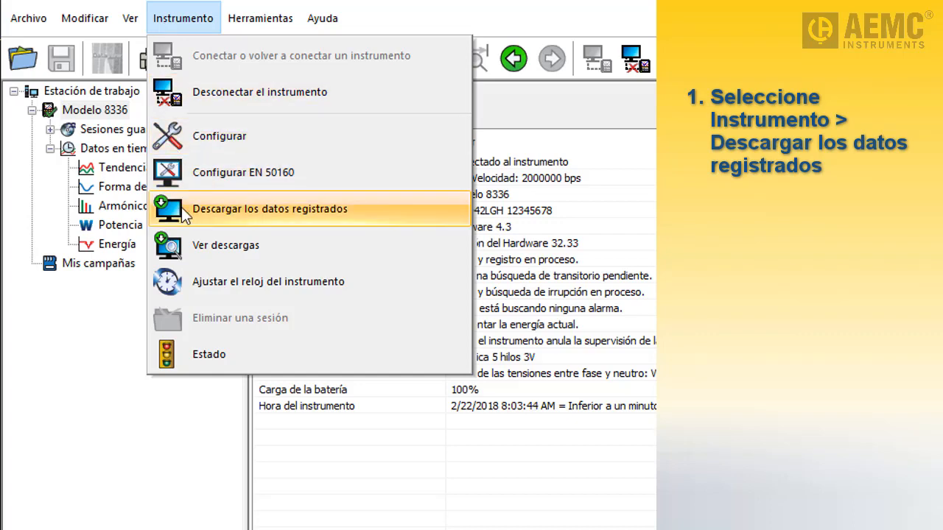
pyautogui.click(185, 212)
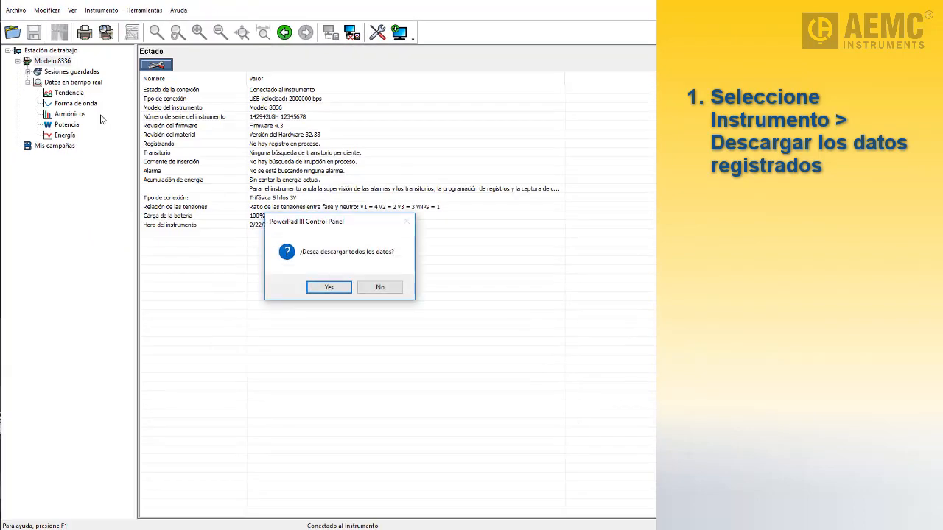
pyautogui.click(329, 287)
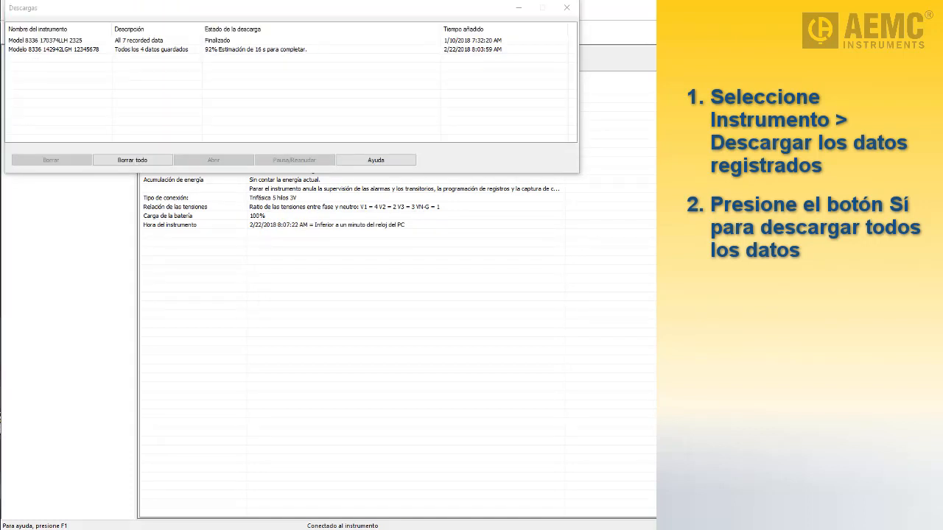
pyautogui.click(567, 8)
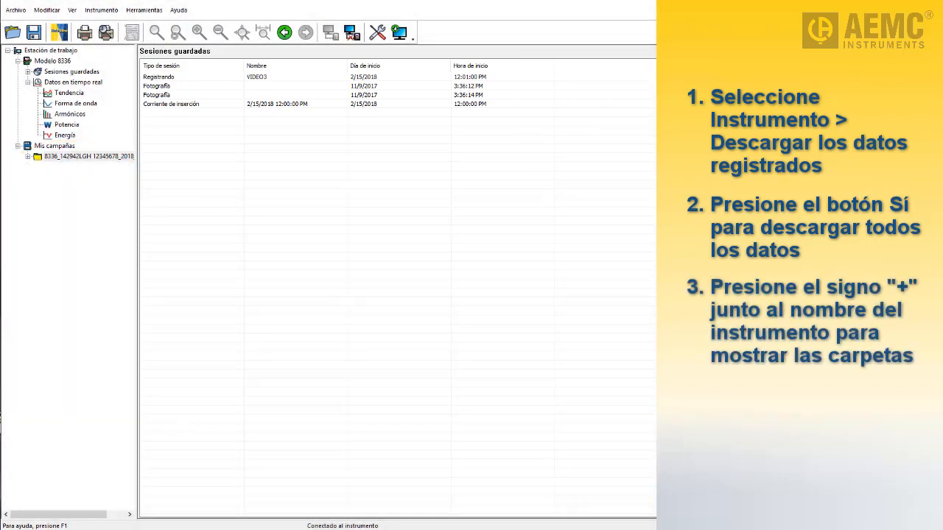
# Step: Open the VIDEO3 recording from the Registros folder of the downloaded campaign
pyautogui.click(28, 157)
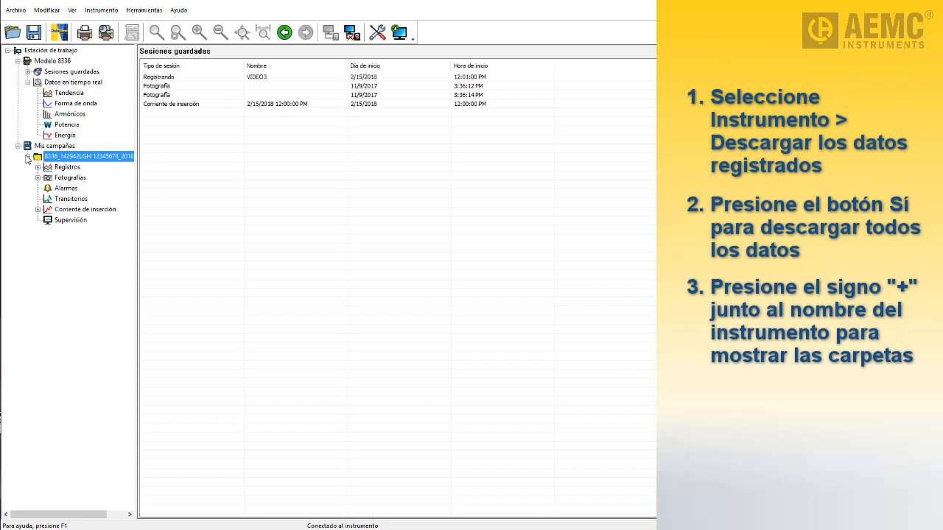
pyautogui.click(38, 168)
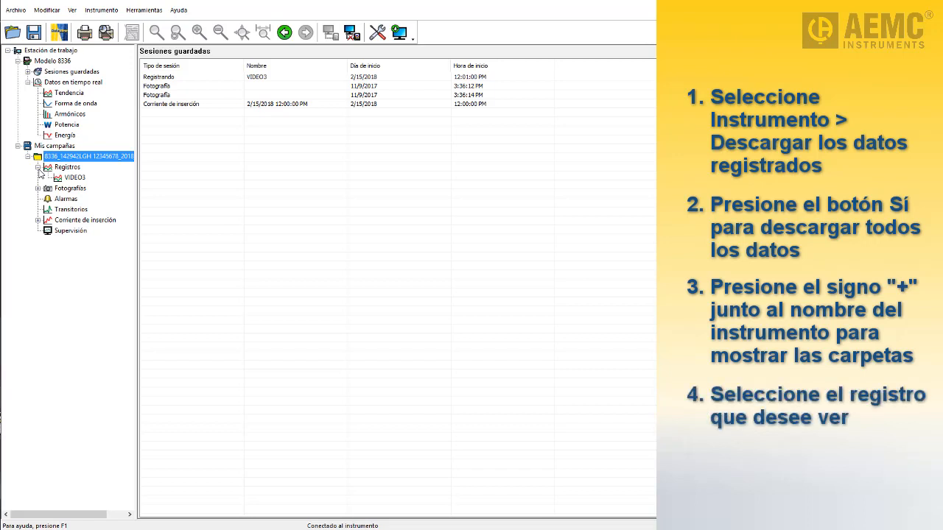
pyautogui.click(81, 179)
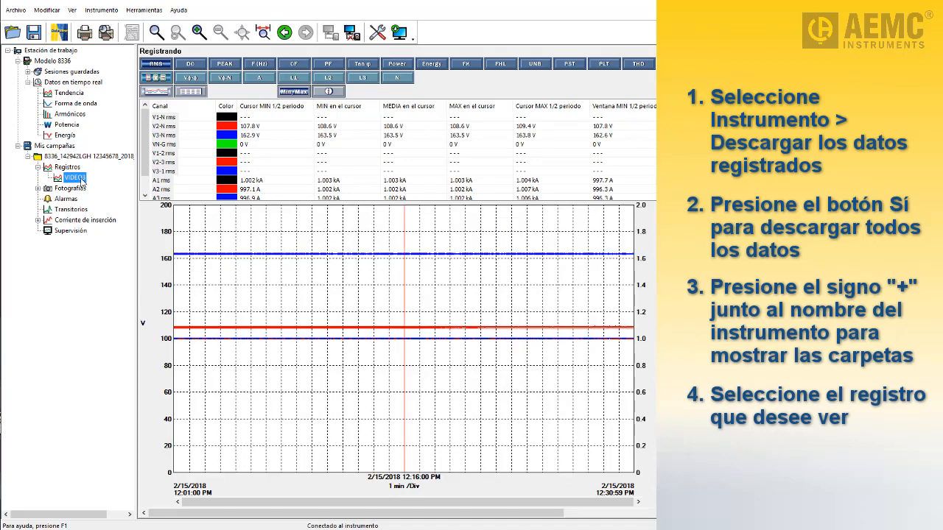
# Step: Examine the frequency graph of the VIDEO3 recording and its Tan φ graphs for phases L1 and L3
pyautogui.click(258, 64)
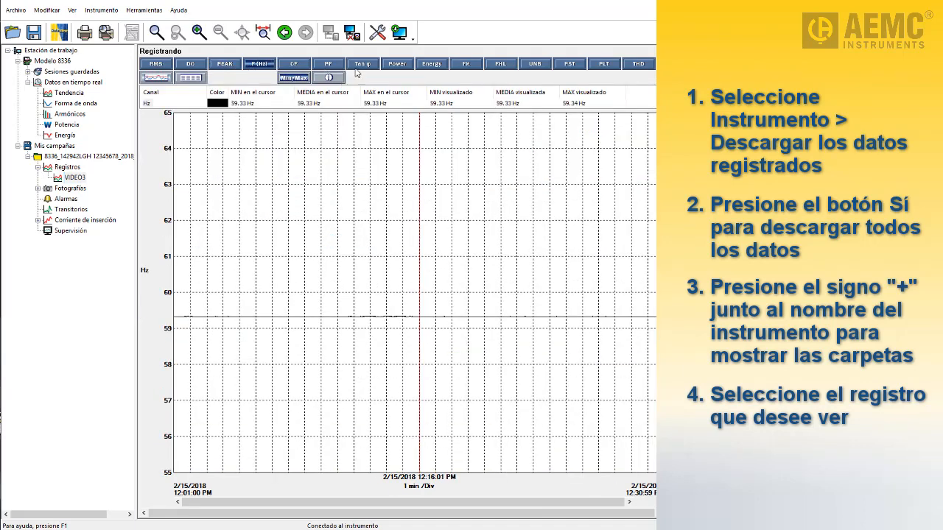
pyautogui.click(361, 65)
pyautogui.click(193, 78)
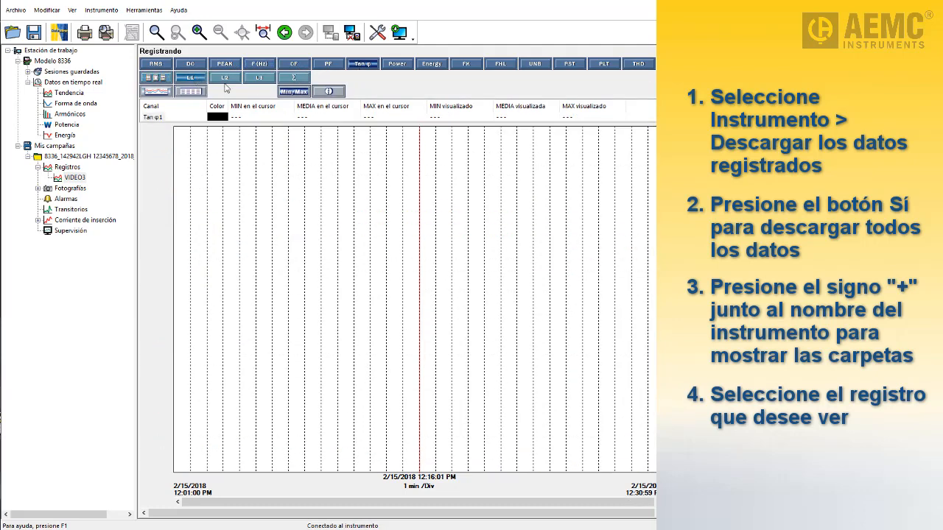
pyautogui.click(259, 79)
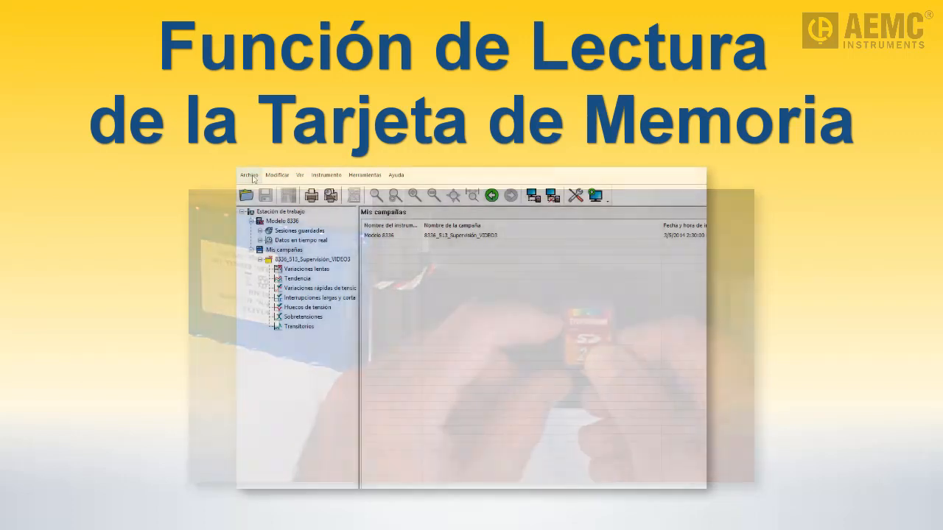
# Step: Read the recorded data from the instrument's SD card
pyautogui.click(252, 176)
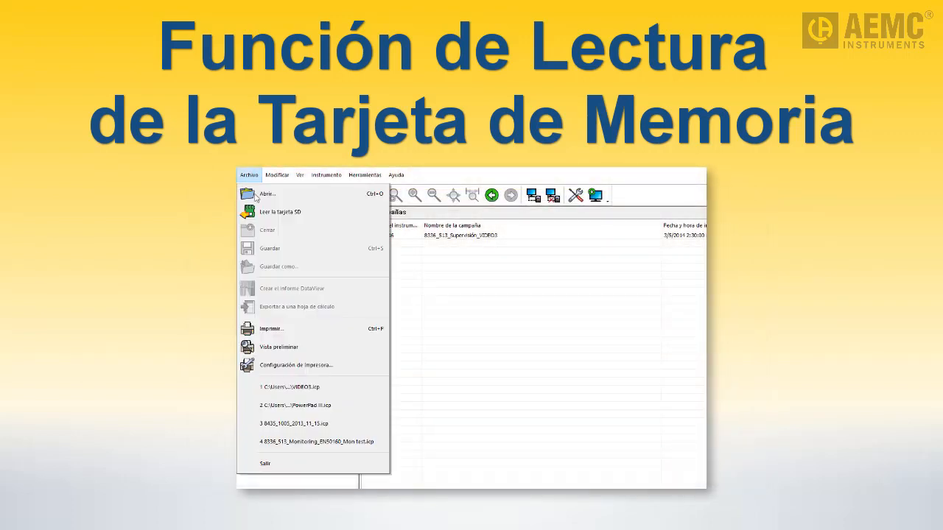
pyautogui.click(263, 213)
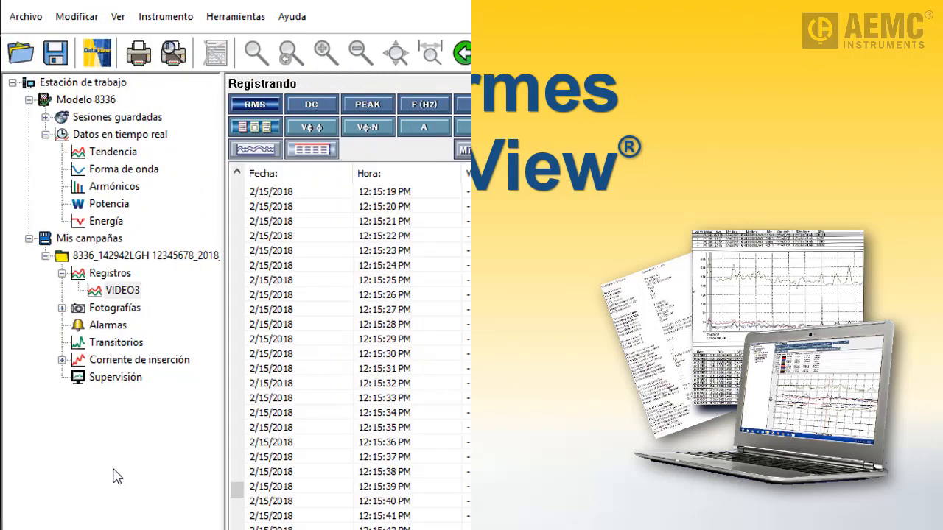
# Step: Create a DataView report from the VIDEO3 recording
pyautogui.click(126, 292)
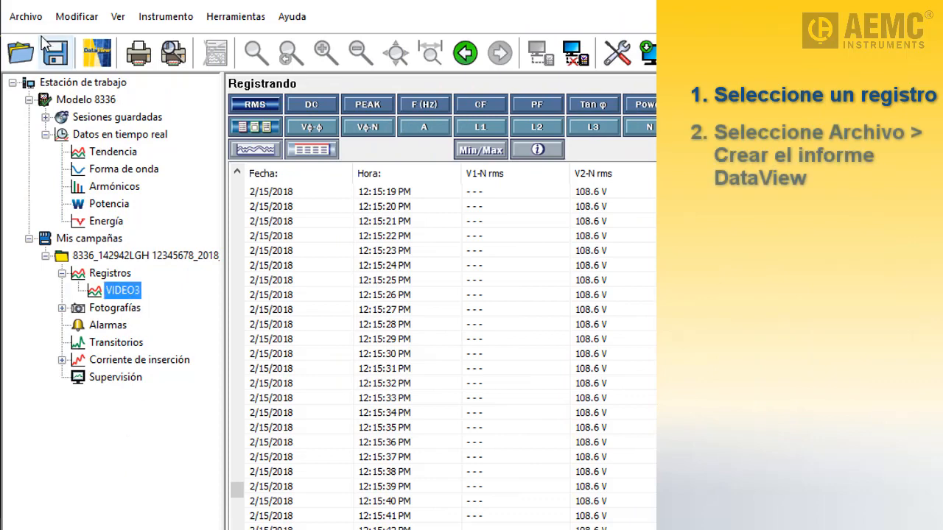
pyautogui.click(26, 18)
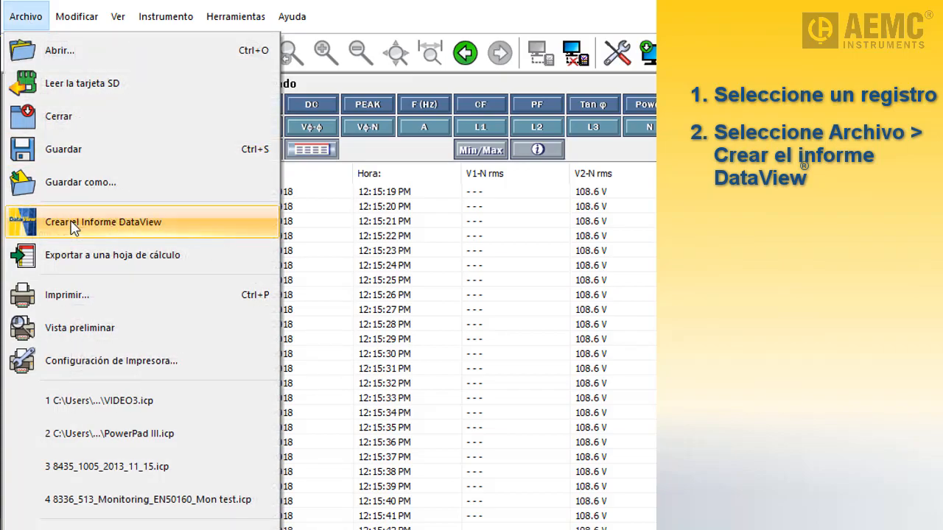
pyautogui.click(74, 223)
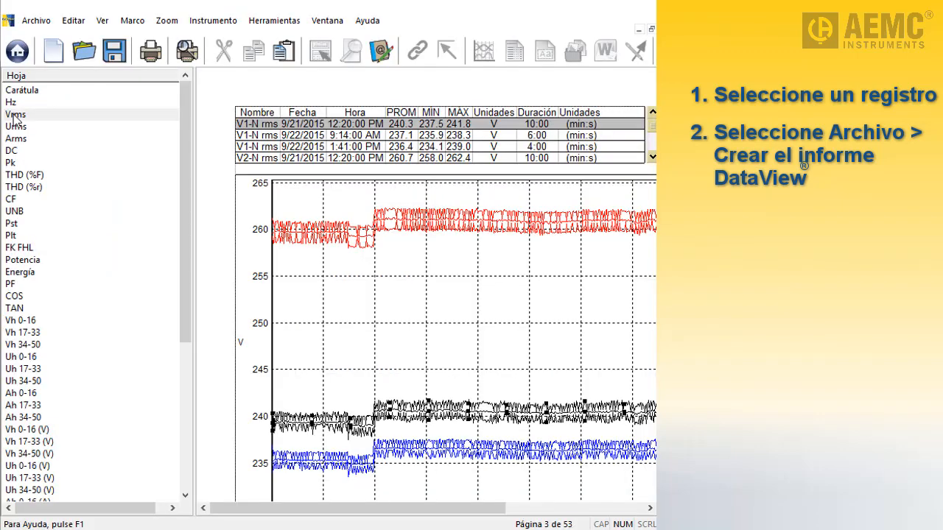
# Step: Examine the report's Vrms, Urms, Arms, Vh 0-16 (V) and THD (%F) sheets
pyautogui.click(15, 115)
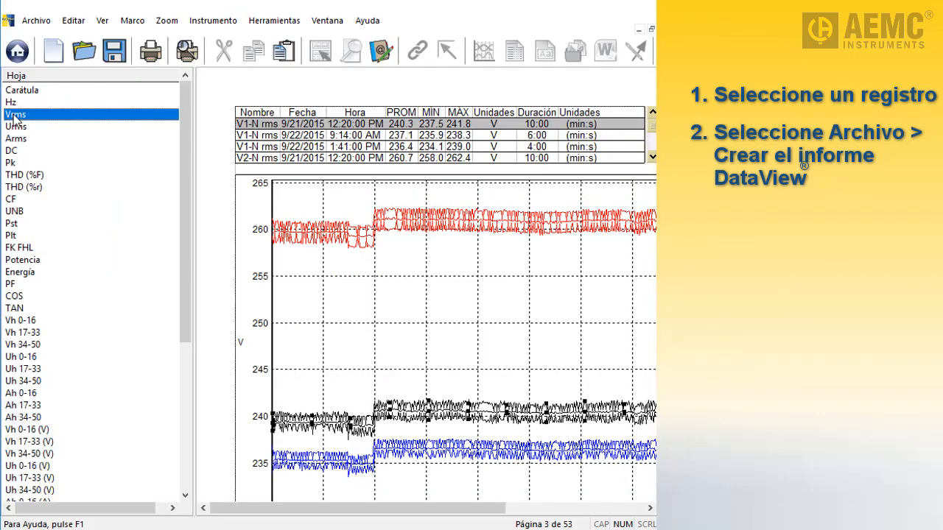
pyautogui.click(18, 129)
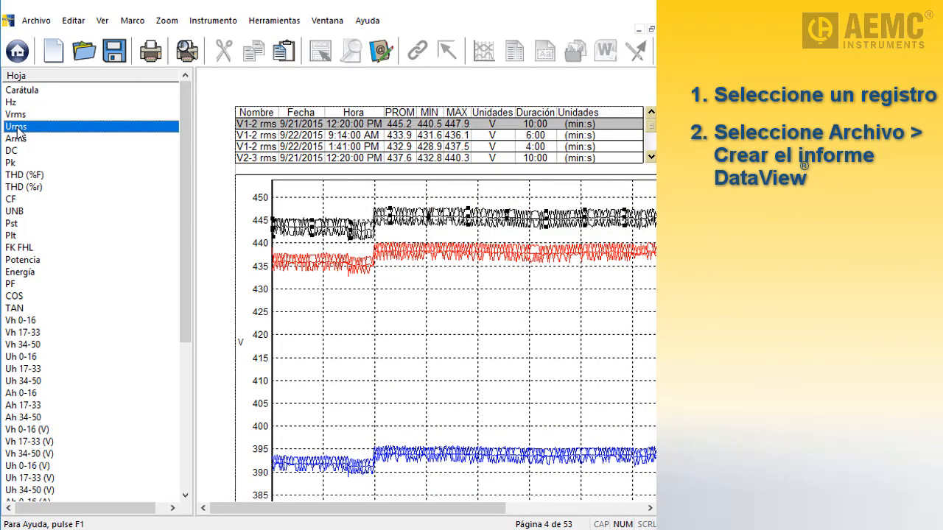
pyautogui.click(16, 138)
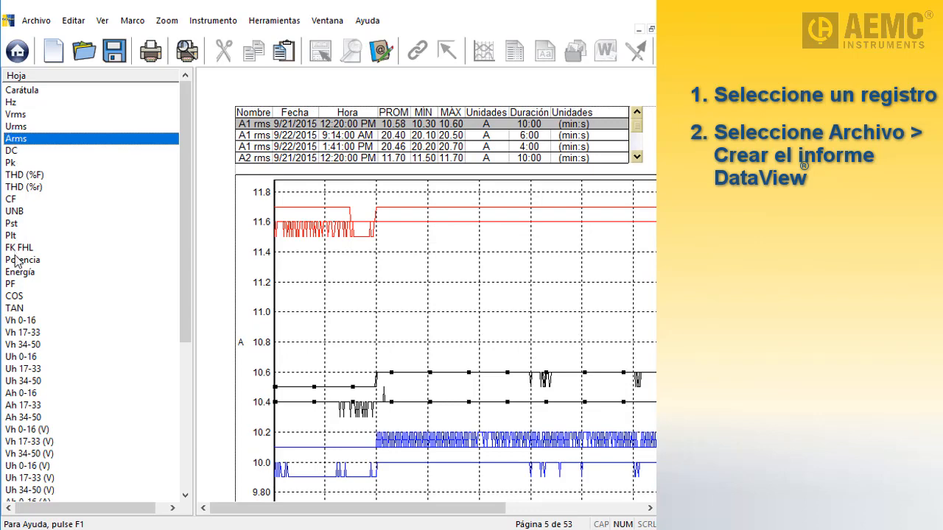
pyautogui.click(8, 433)
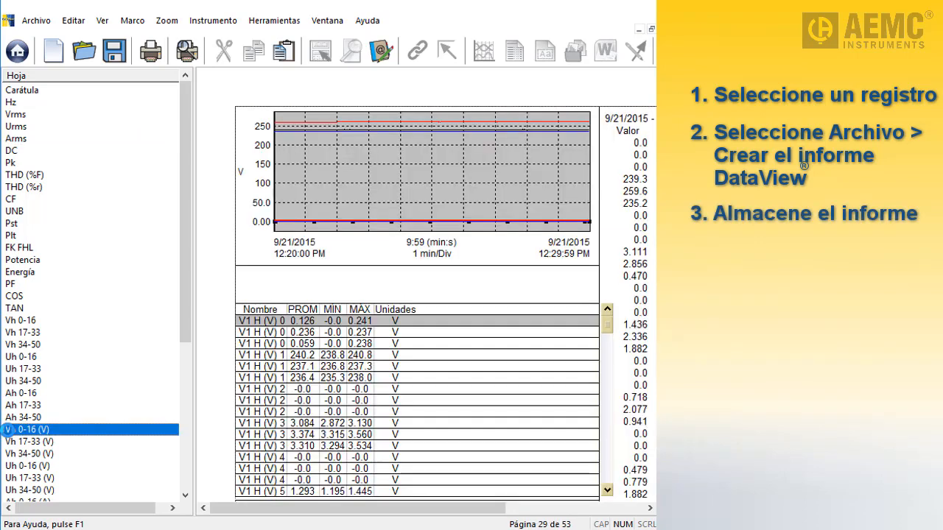
pyautogui.click(27, 175)
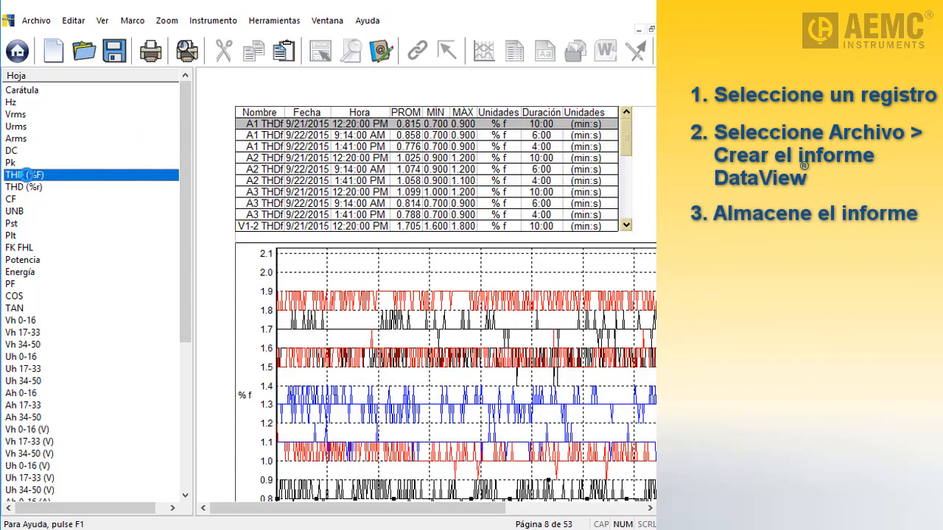
# Step: Save the report as a DataView report file named VIDEO3 in the PowerPad III reports folder
pyautogui.click(36, 20)
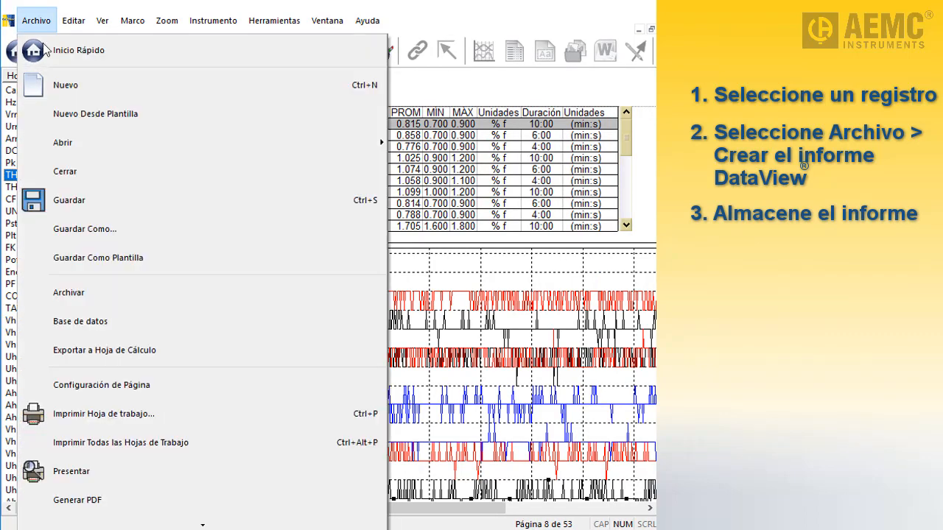
pyautogui.click(69, 200)
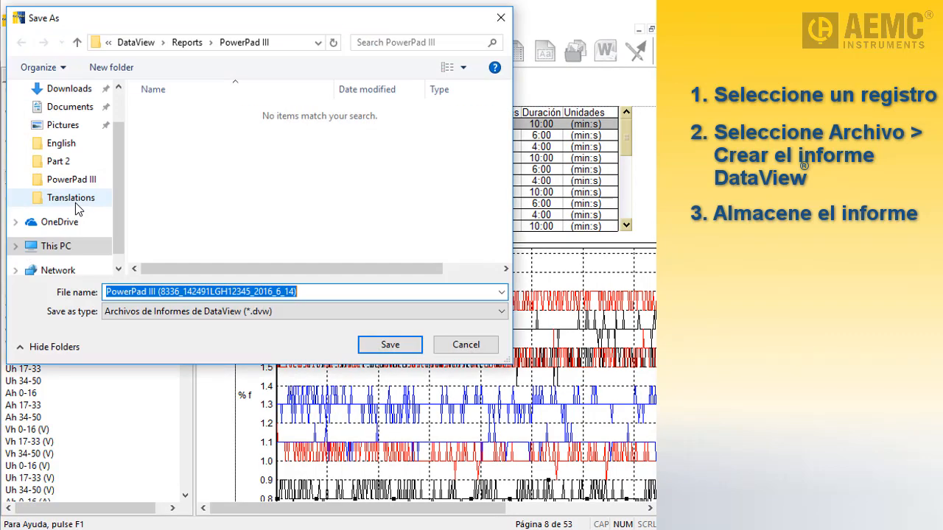
pyautogui.write('VIDEO3')
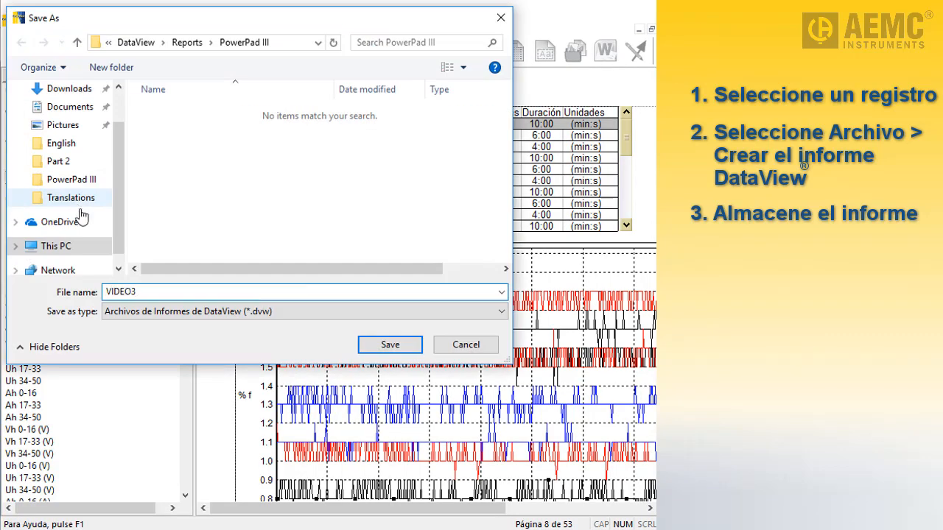
pyautogui.click(372, 350)
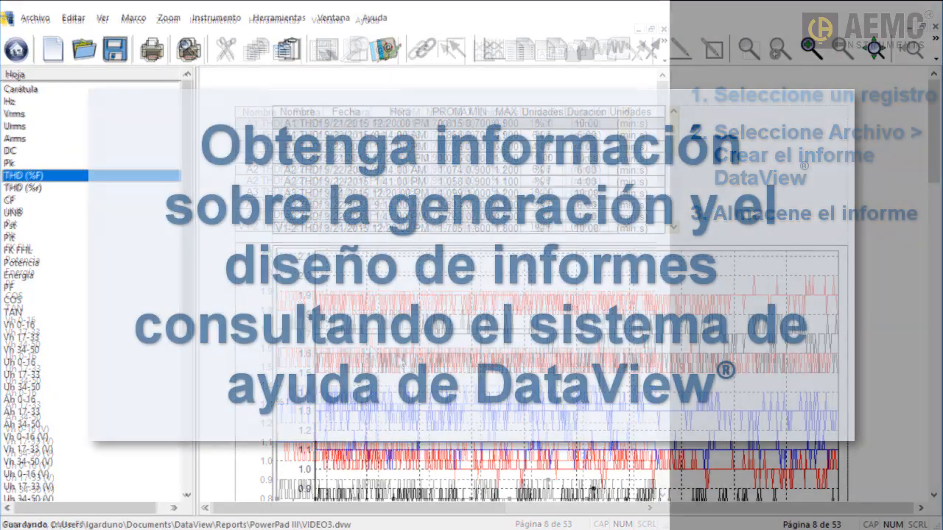